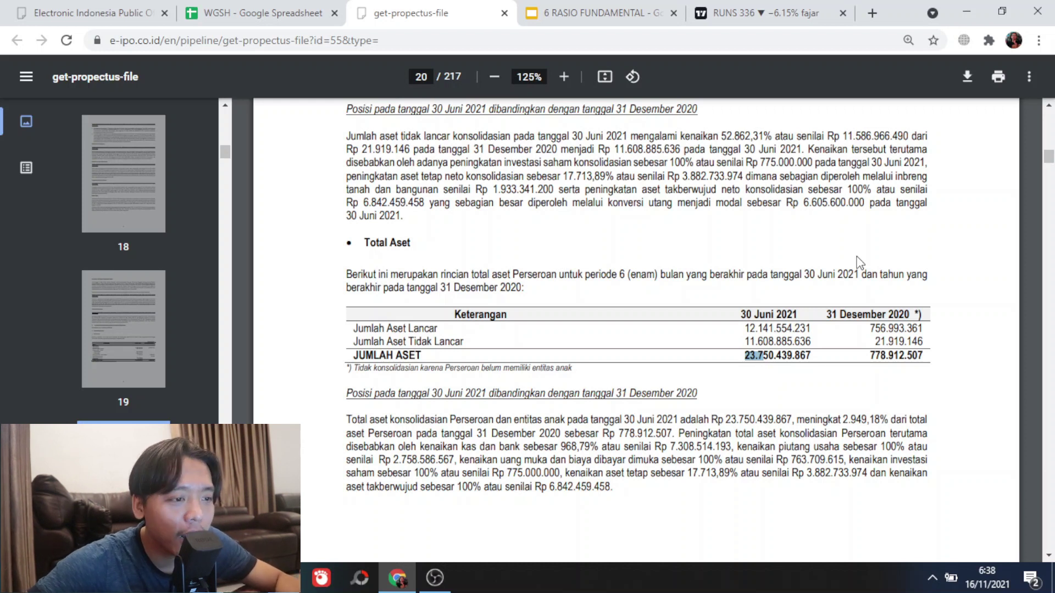
Step: Go to page 22 of the prospectus and mark the Total Liabilitas figure for 30 Juni 2021
{"action": "scroll", "coordinate": [795, 331], "scroll_direction": "down", "scroll_amount": 4}
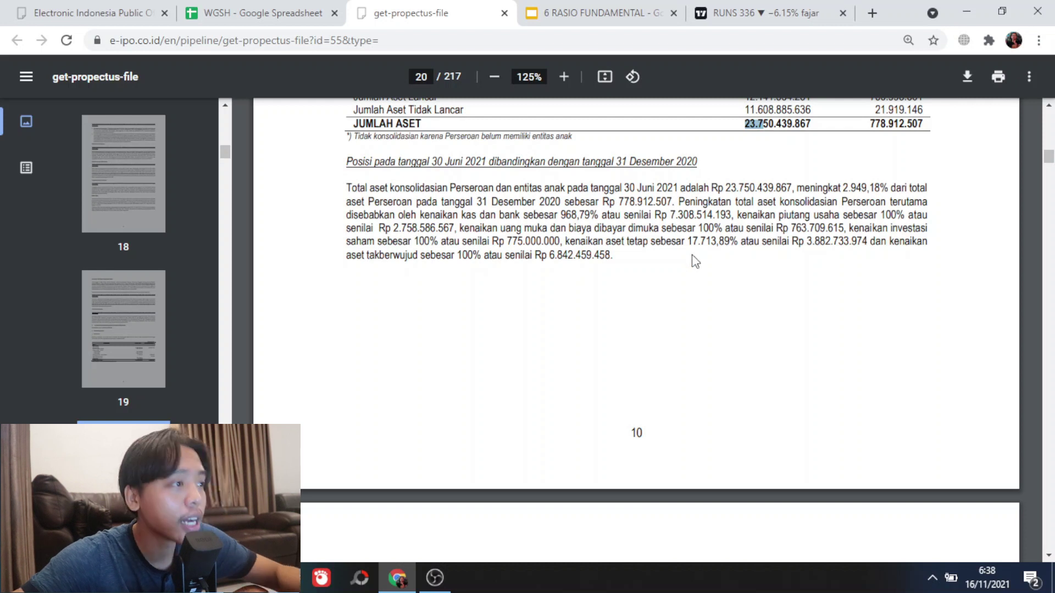
{"action": "left_click_drag", "start_coordinate": [429, 78], "coordinate": [416, 80]}
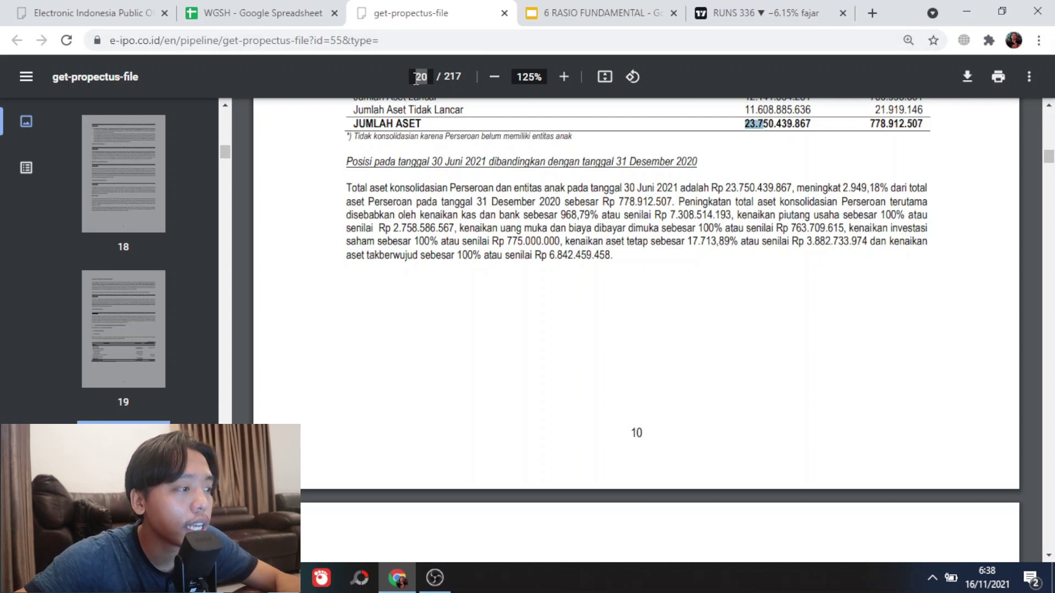
{"action": "type", "text": "22"}
{"action": "key", "text": "Return"}
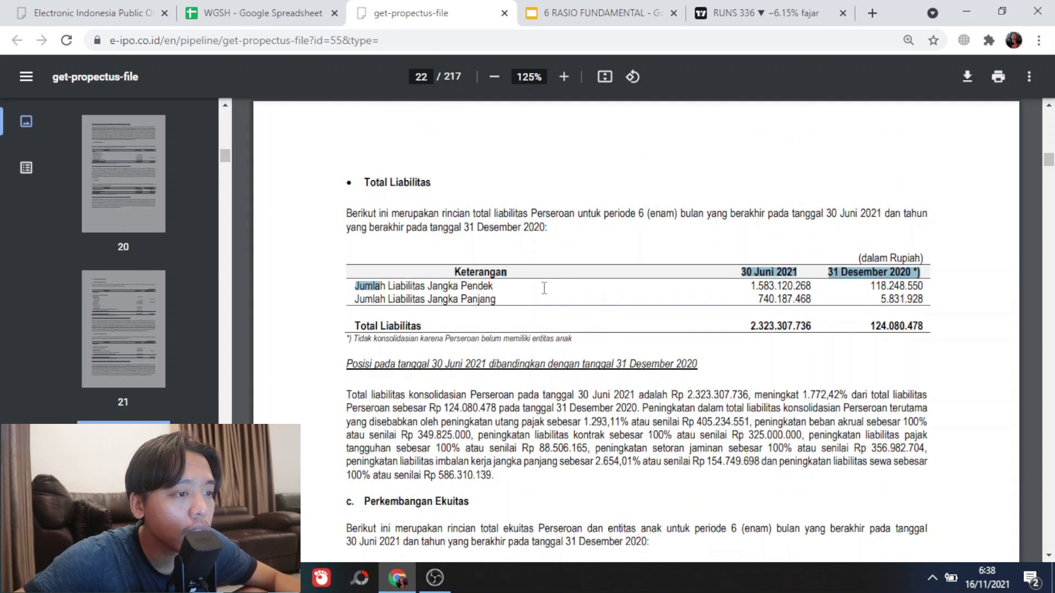
{"action": "left_click_drag", "start_coordinate": [749, 325], "coordinate": [764, 325]}
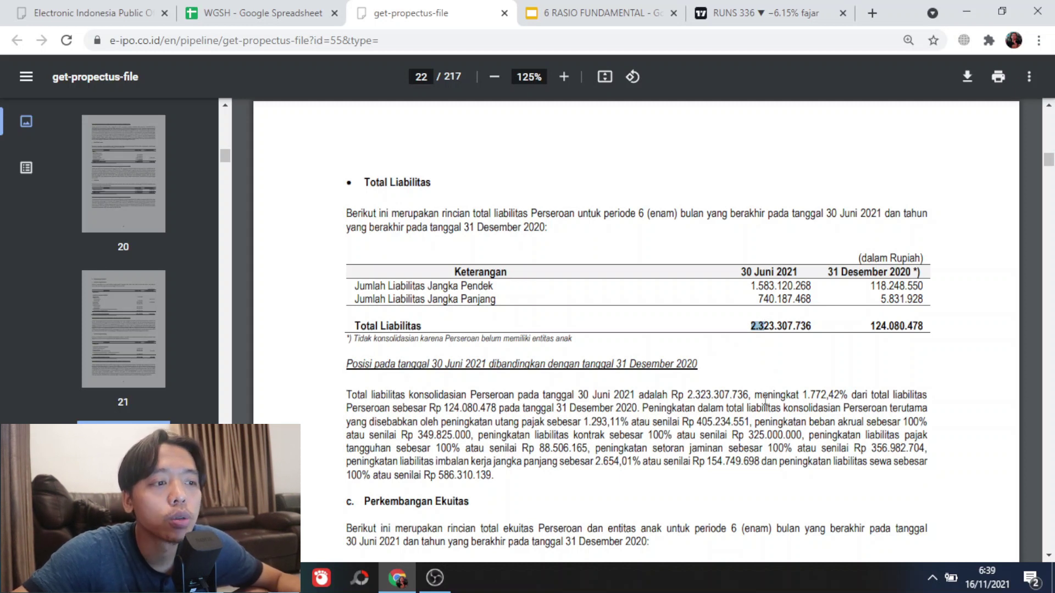
{"action": "left_click", "coordinate": [759, 334]}
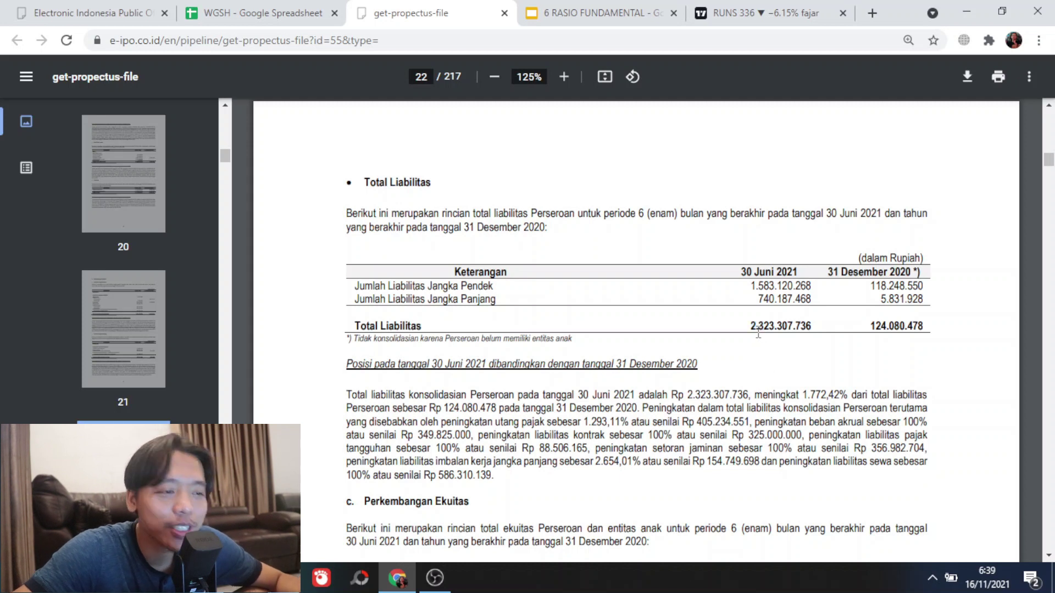
{"action": "left_click_drag", "start_coordinate": [751, 325], "coordinate": [775, 318]}
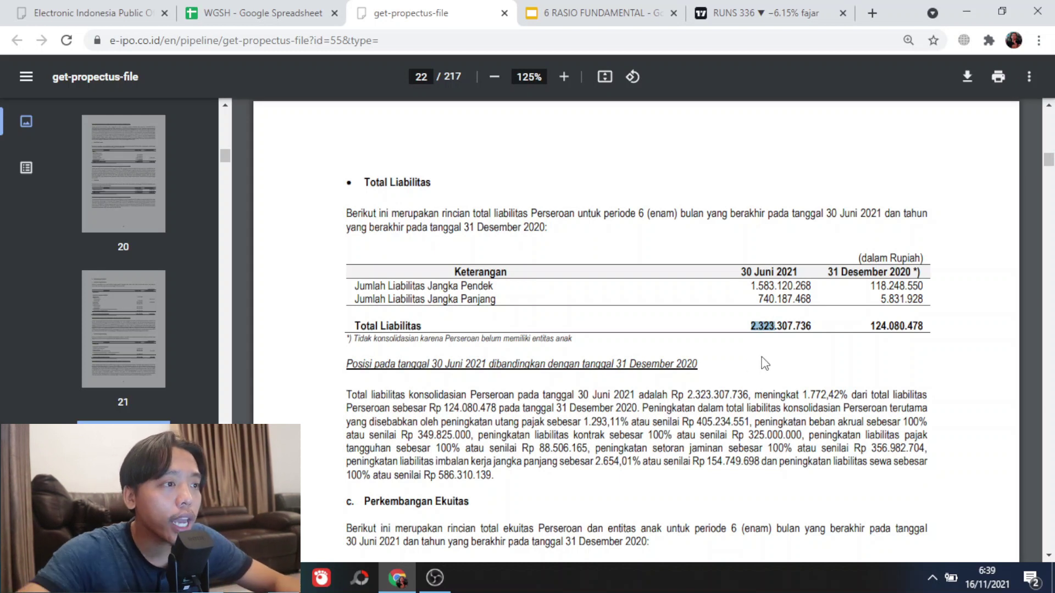
Step: Check both Harga values in the WGSH spreadsheet and the end date of WGSH's book building period on the e-IPO site
{"action": "left_click", "coordinate": [312, 9]}
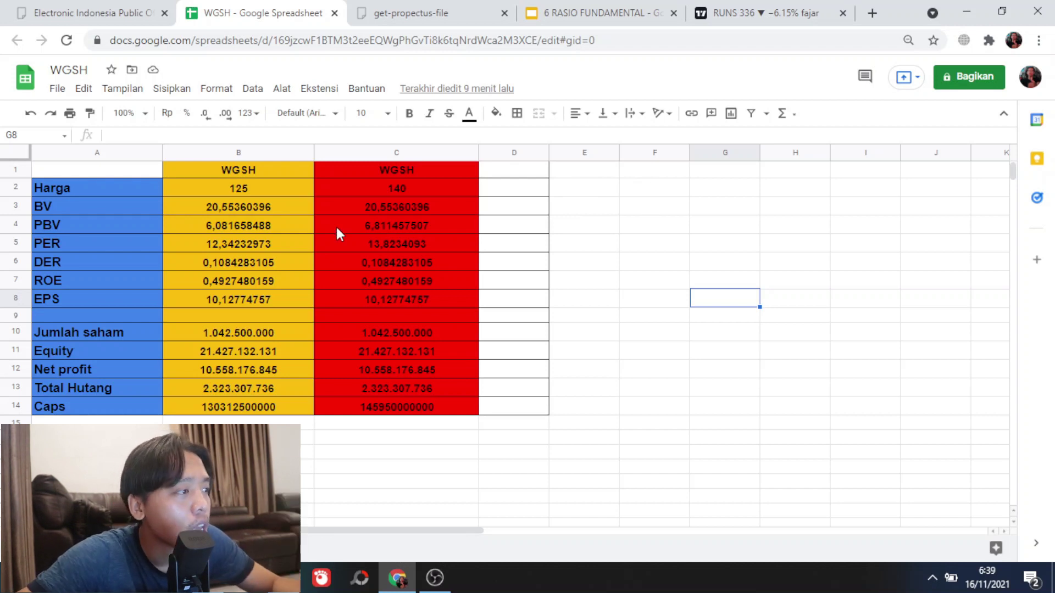
{"action": "left_click", "coordinate": [254, 189]}
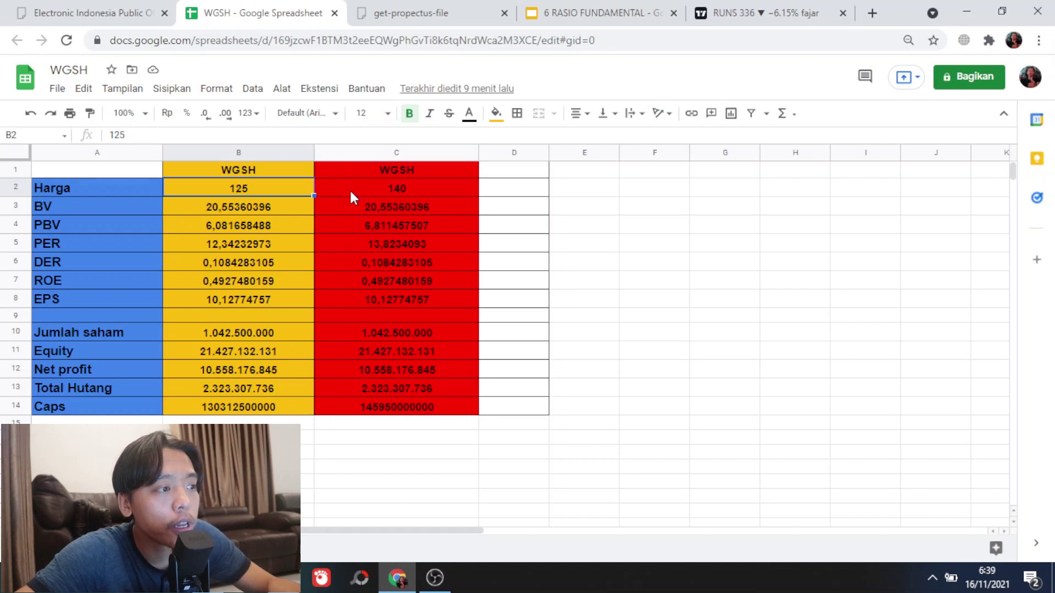
{"action": "left_click", "coordinate": [391, 193]}
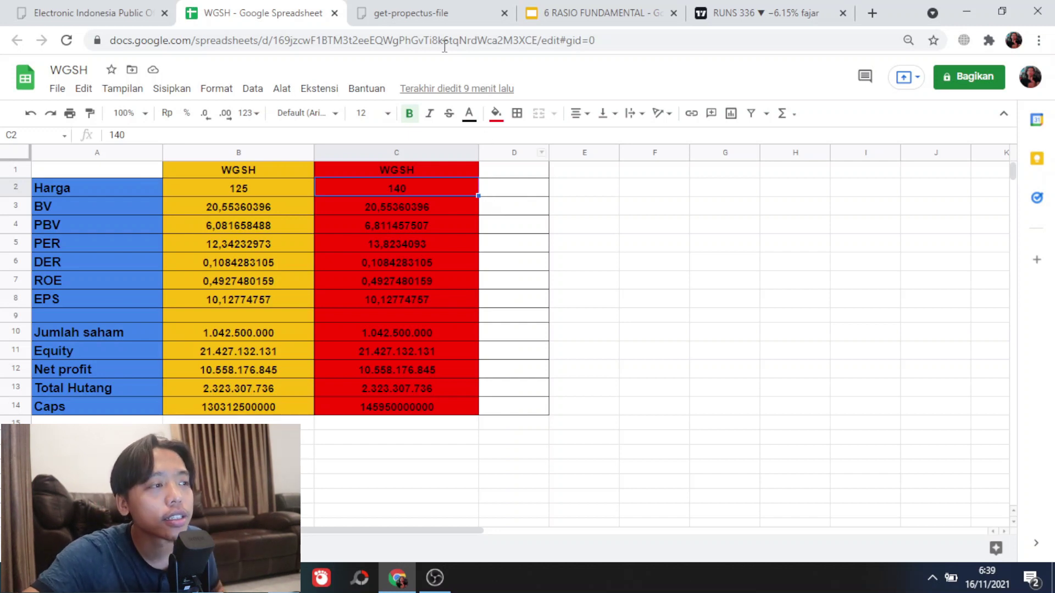
{"action": "left_click", "coordinate": [134, 10]}
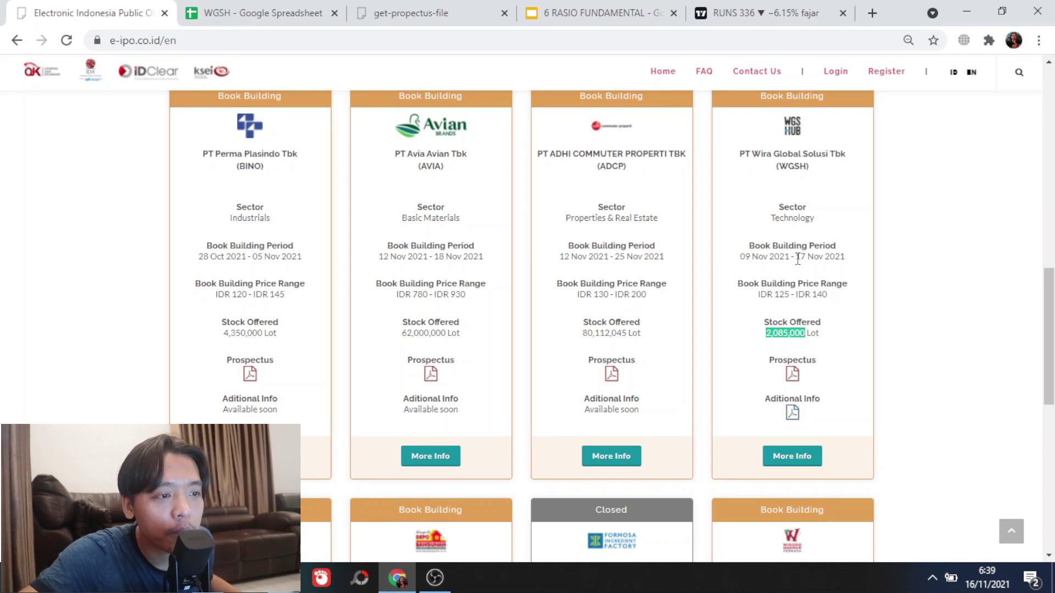
{"action": "left_click_drag", "start_coordinate": [796, 257], "coordinate": [810, 257]}
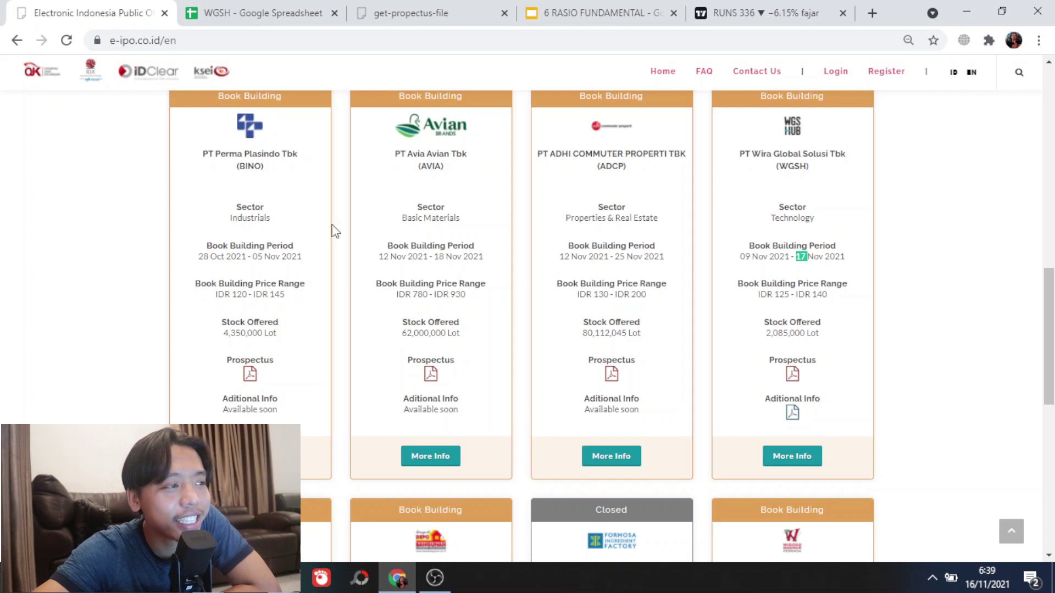
Step: Return to the WGSH spreadsheet and inspect the BV and PBV formulas in the red column
{"action": "left_click", "coordinate": [274, 8]}
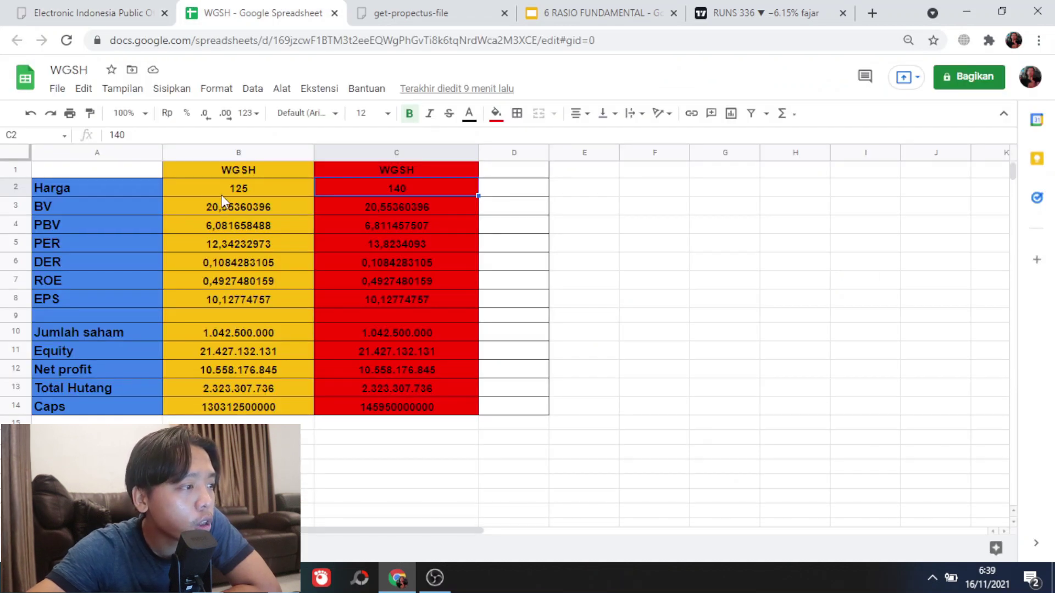
{"action": "left_click", "coordinate": [413, 211]}
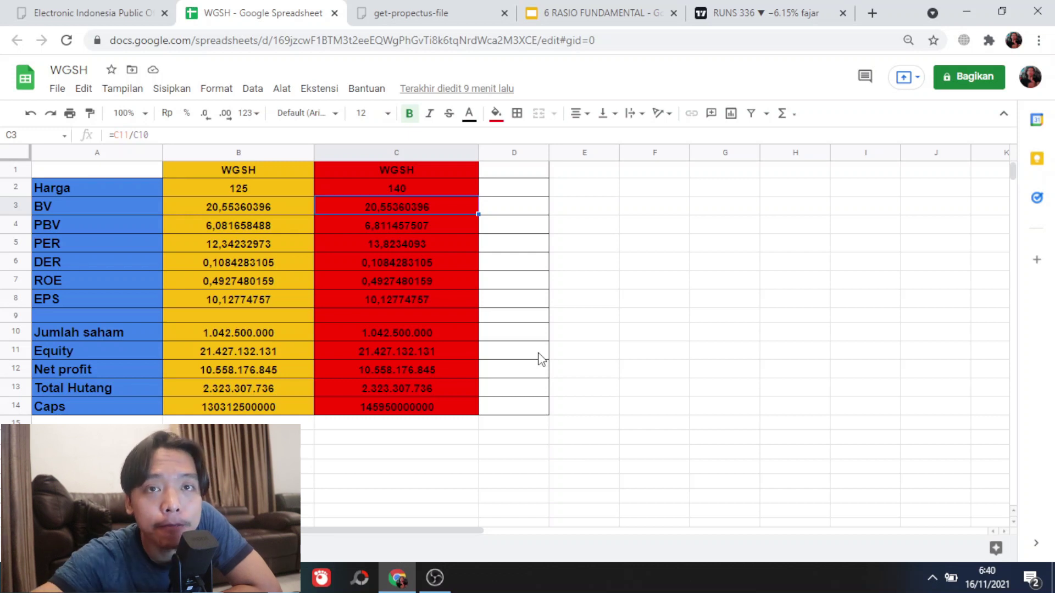
{"action": "left_click", "coordinate": [363, 232]}
{"action": "left_click", "coordinate": [389, 216]}
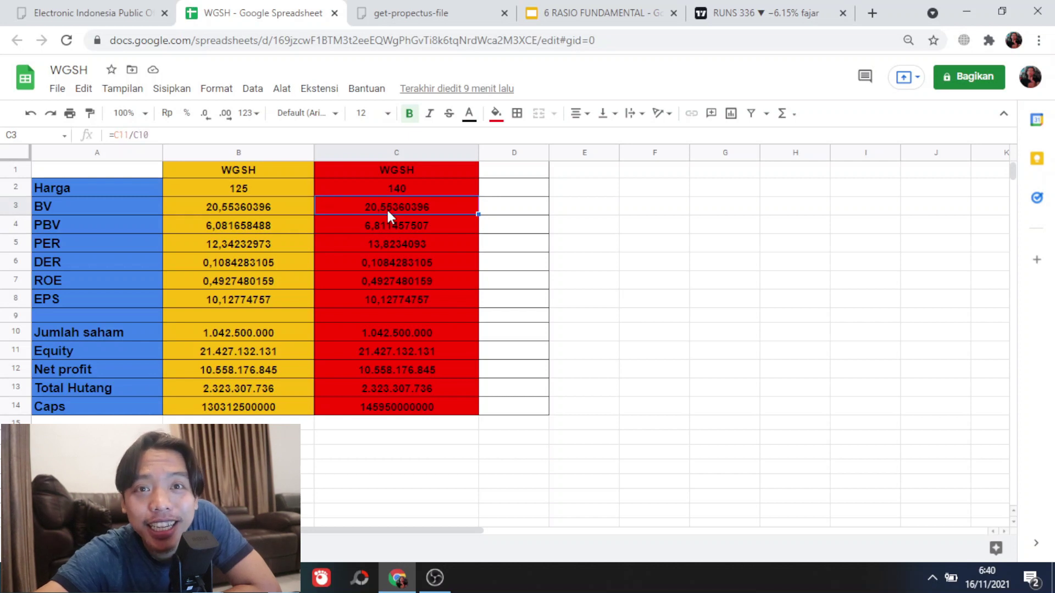
{"action": "left_click", "coordinate": [367, 235]}
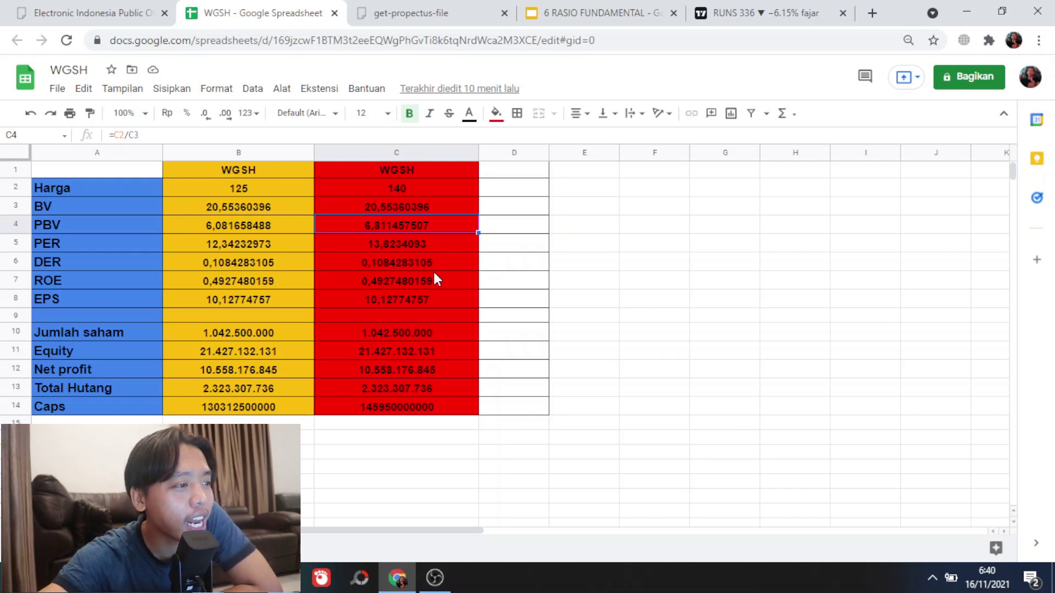
Step: Examine the PER in the red WGSH column together with the Net profit behind it
{"action": "left_click", "coordinate": [384, 247]}
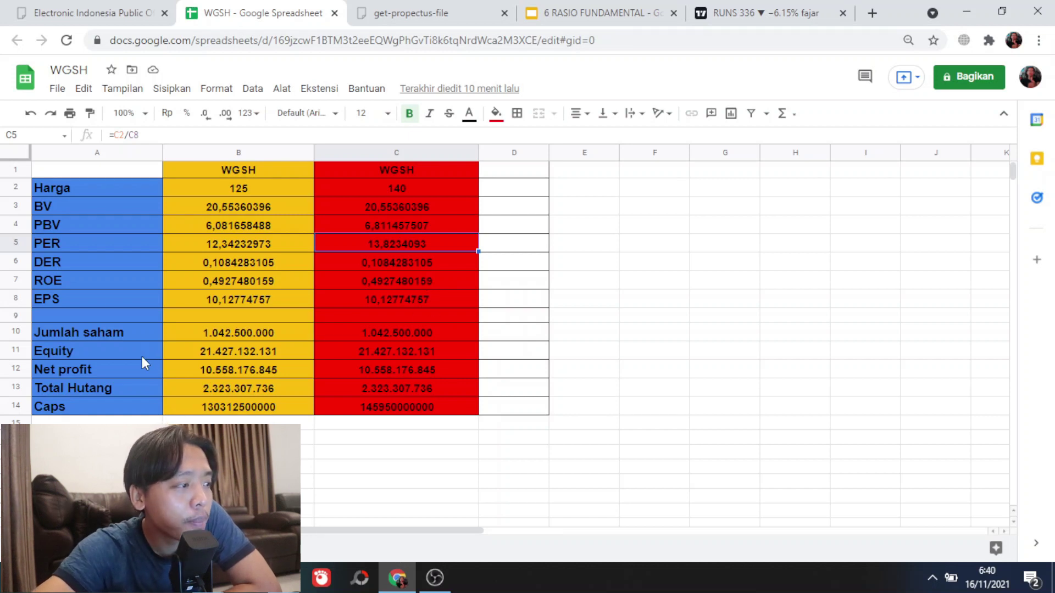
{"action": "left_click", "coordinate": [367, 377]}
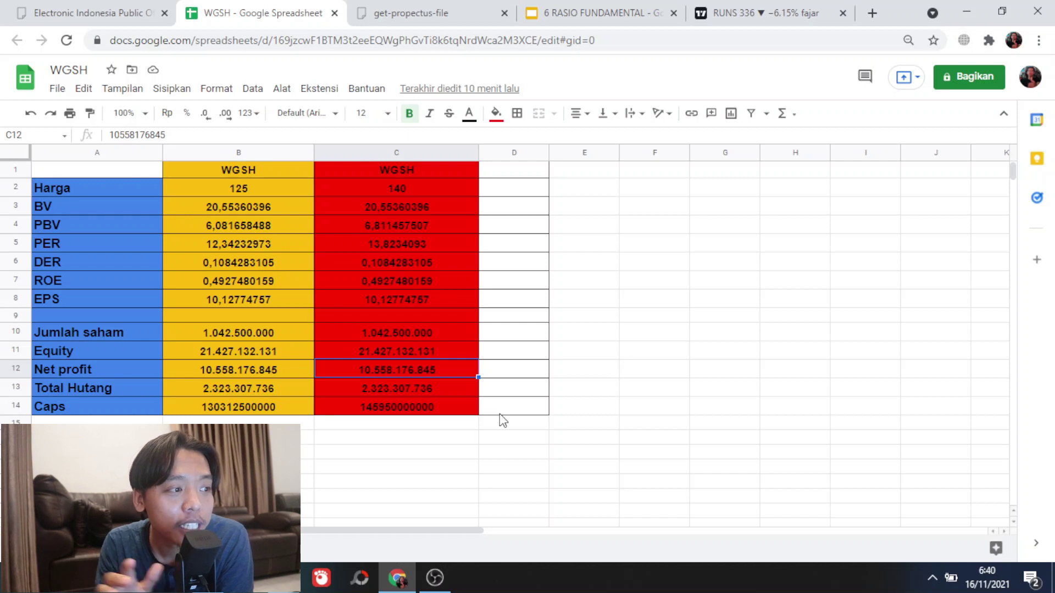
{"action": "left_click", "coordinate": [431, 250]}
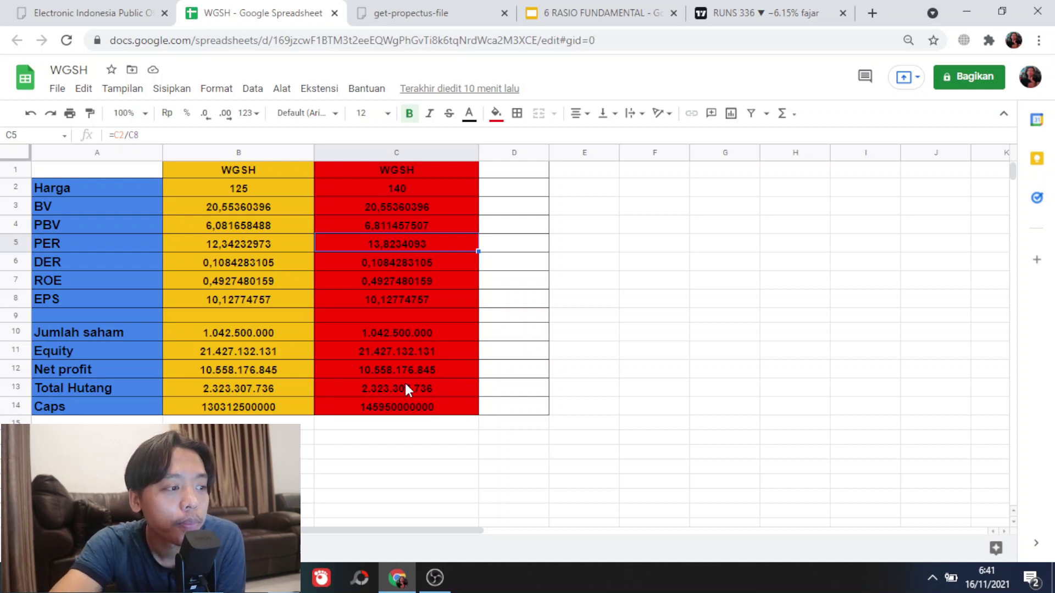
{"action": "left_click", "coordinate": [425, 376]}
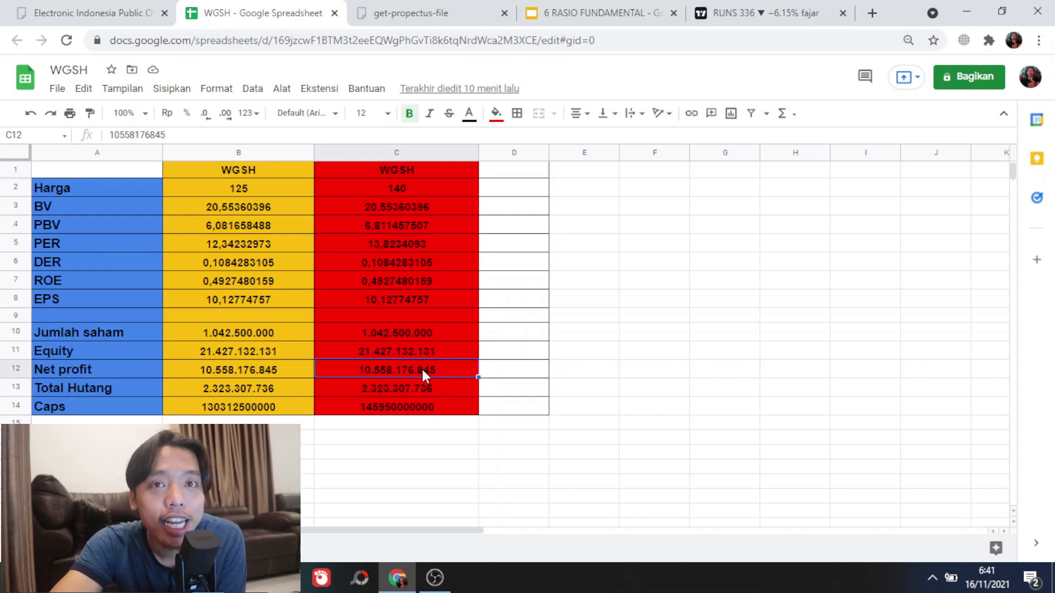
{"action": "left_click", "coordinate": [408, 247]}
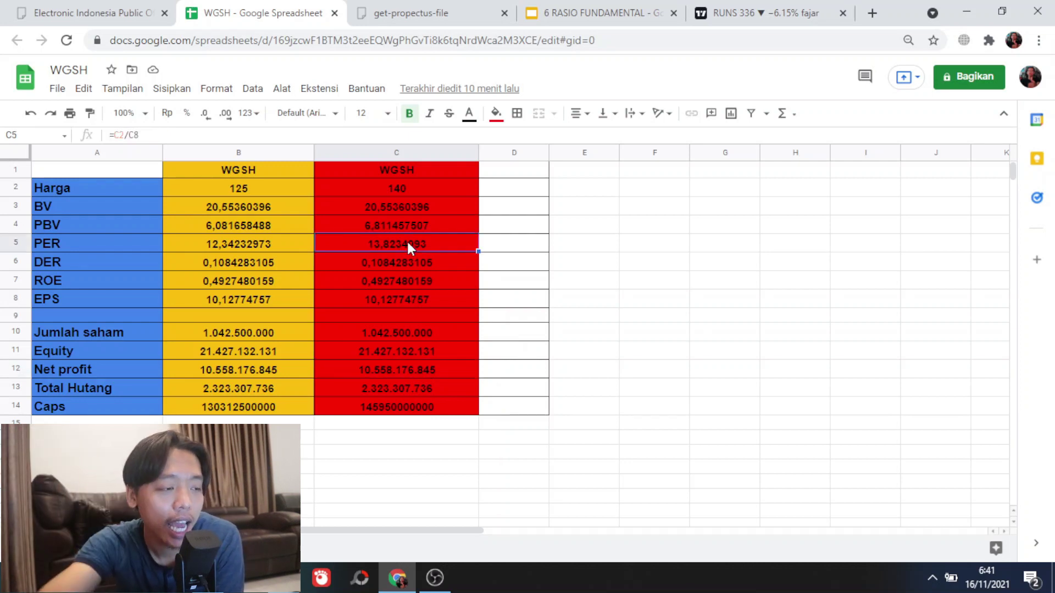
Step: Inspect the DER, ROE and EPS formulas in the red WGSH column, including the Net profit they draw on
{"action": "left_click", "coordinate": [436, 268]}
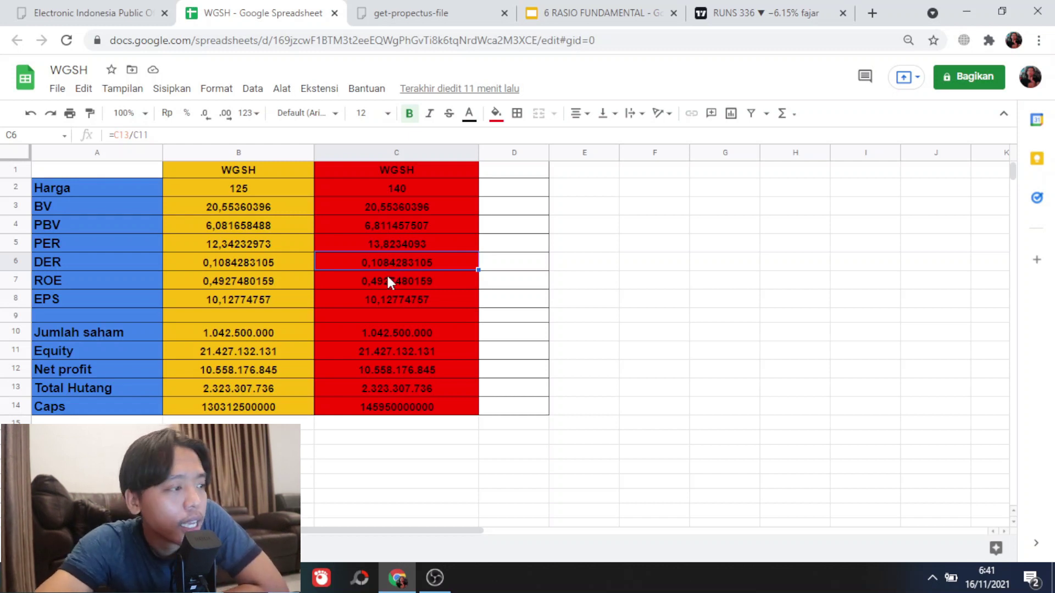
{"action": "left_click", "coordinate": [364, 287]}
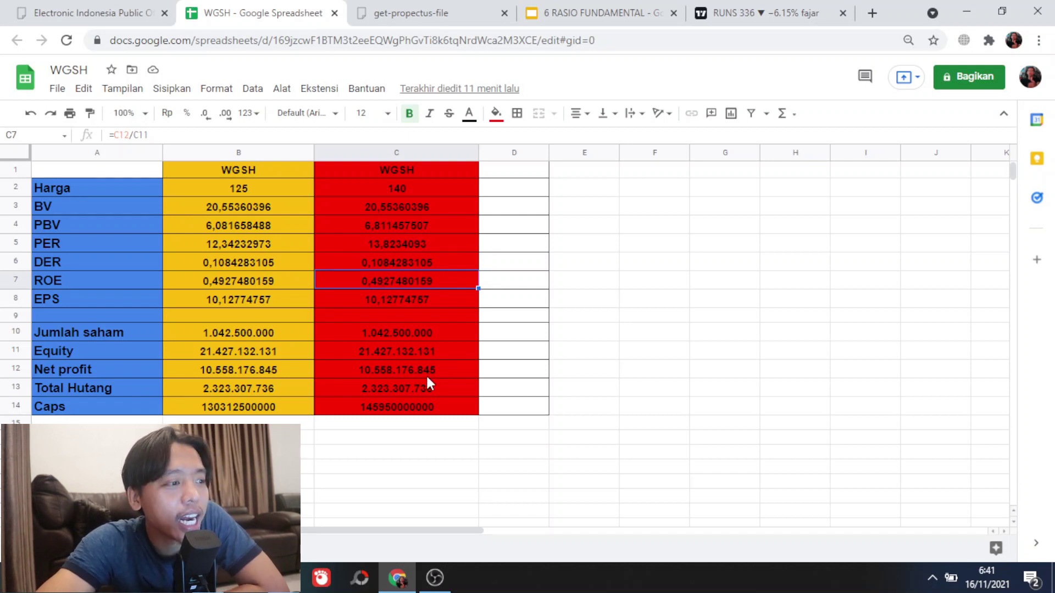
{"action": "left_click", "coordinate": [391, 375]}
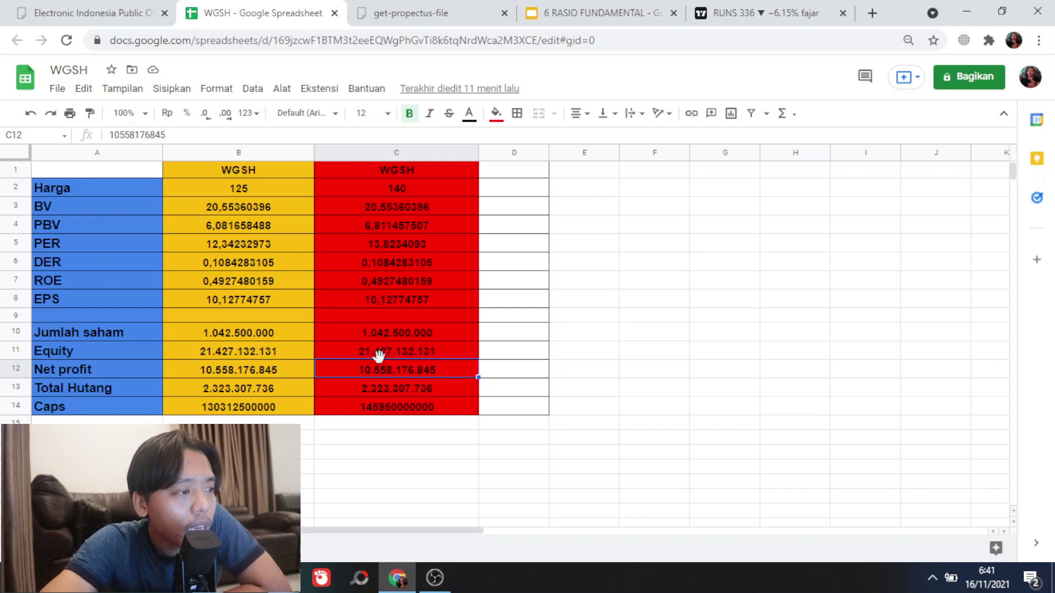
{"action": "left_click", "coordinate": [387, 288]}
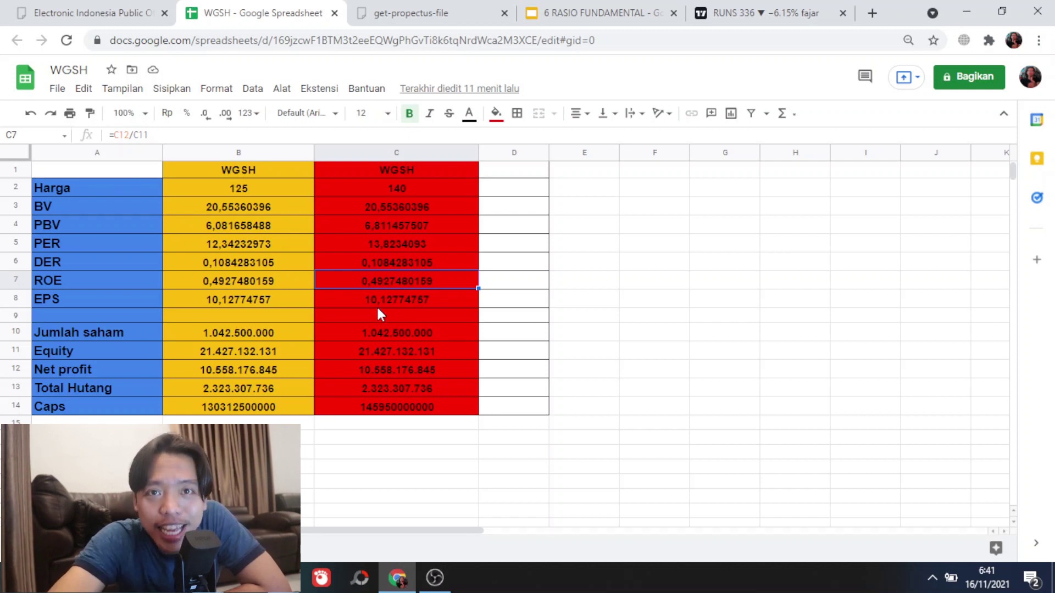
{"action": "left_click", "coordinate": [397, 302]}
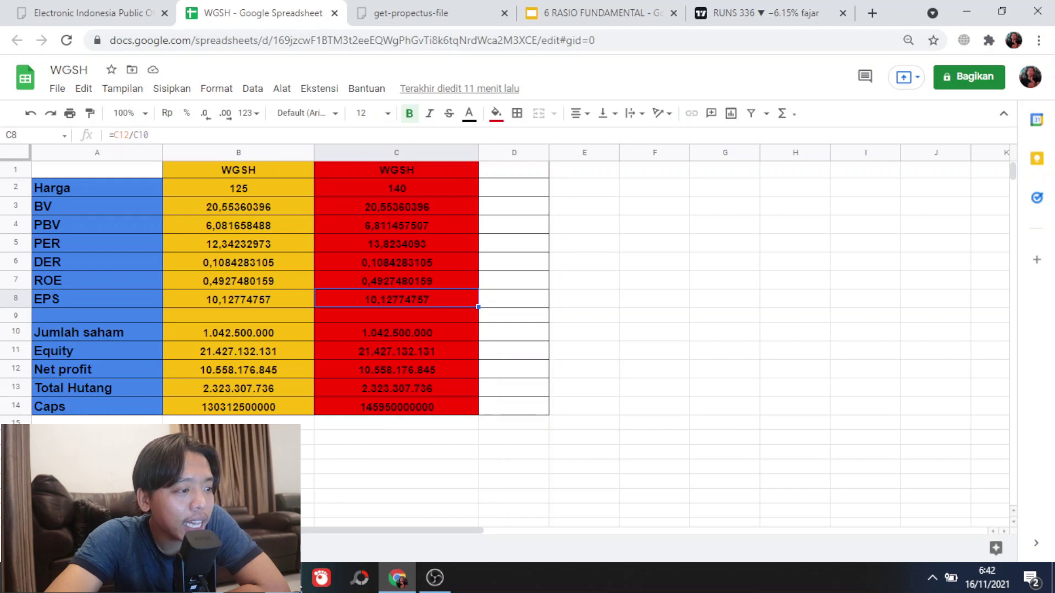
Step: Switch to the IPOT trading platform and get the RUNS fundamental report with the period set to Every Q
{"action": "left_click", "coordinate": [300, 588]}
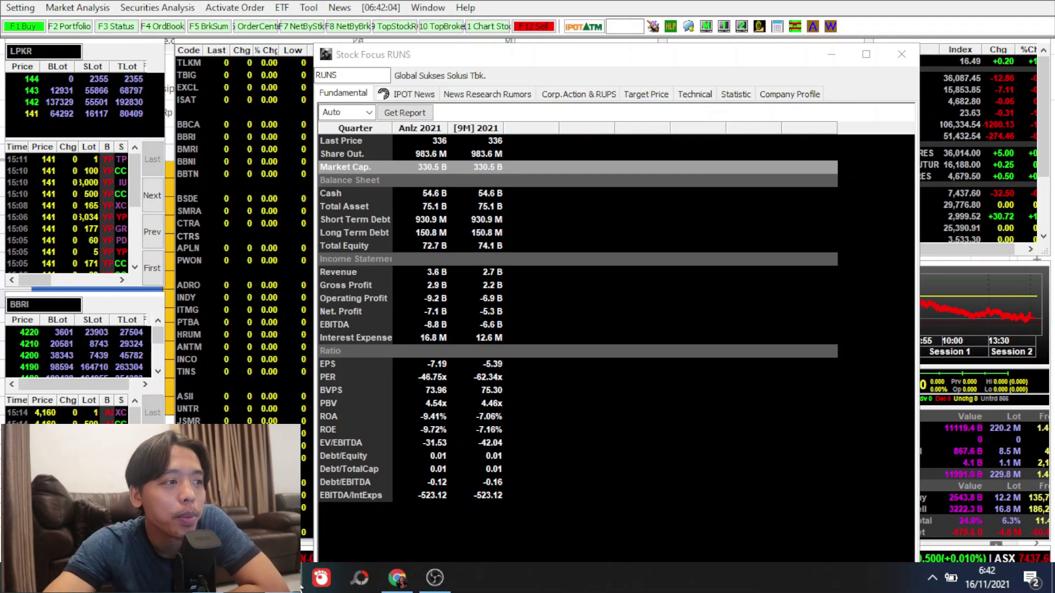
{"action": "left_click", "coordinate": [501, 324]}
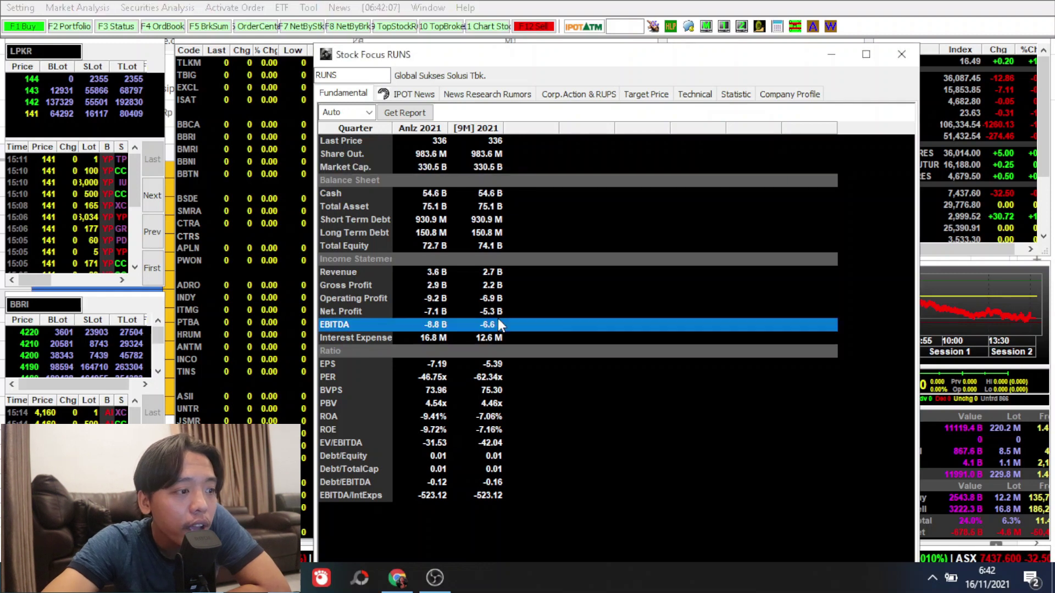
{"action": "left_click", "coordinate": [370, 113]}
{"action": "left_click", "coordinate": [359, 172]}
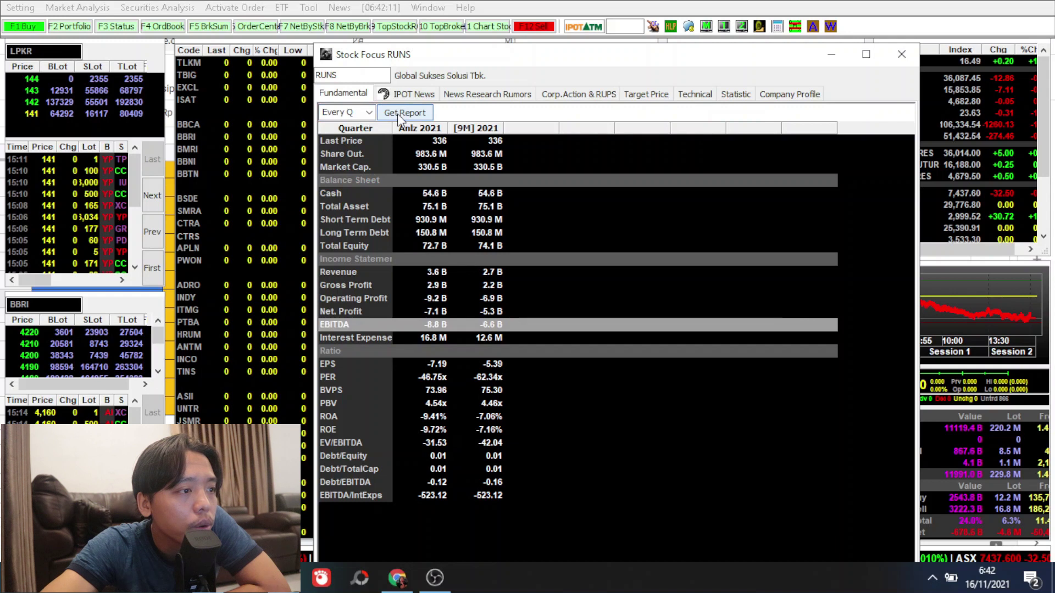
{"action": "left_click", "coordinate": [397, 114]}
Step: Examine the EBITDA and the ratio rows in the fundamental report for RUNS
{"action": "left_click", "coordinate": [553, 377]}
{"action": "left_click", "coordinate": [495, 324]}
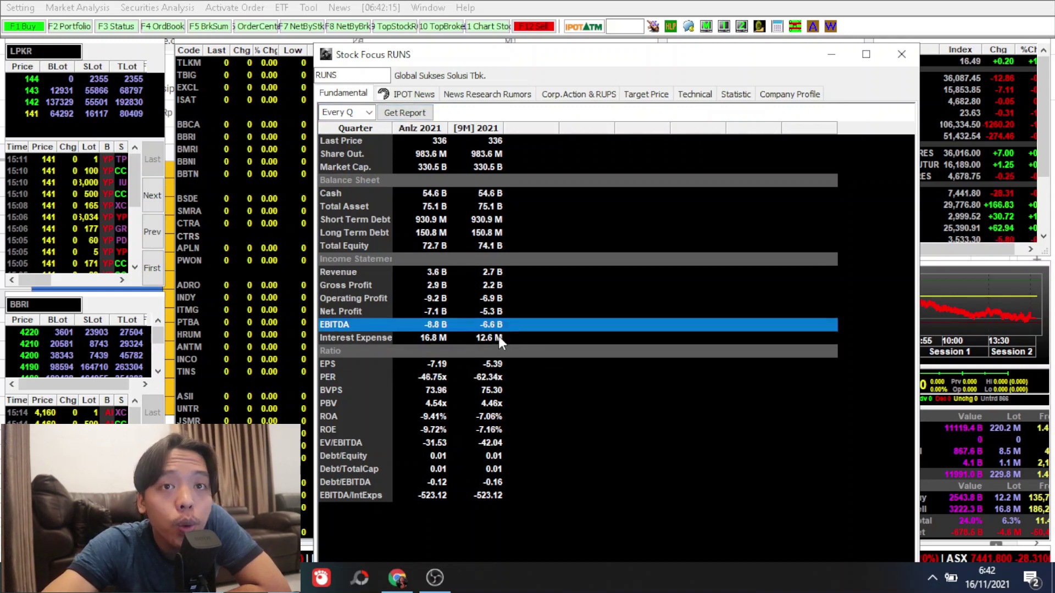
{"action": "left_click", "coordinate": [500, 391]}
{"action": "left_click", "coordinate": [496, 427]}
{"action": "left_click", "coordinate": [497, 495]}
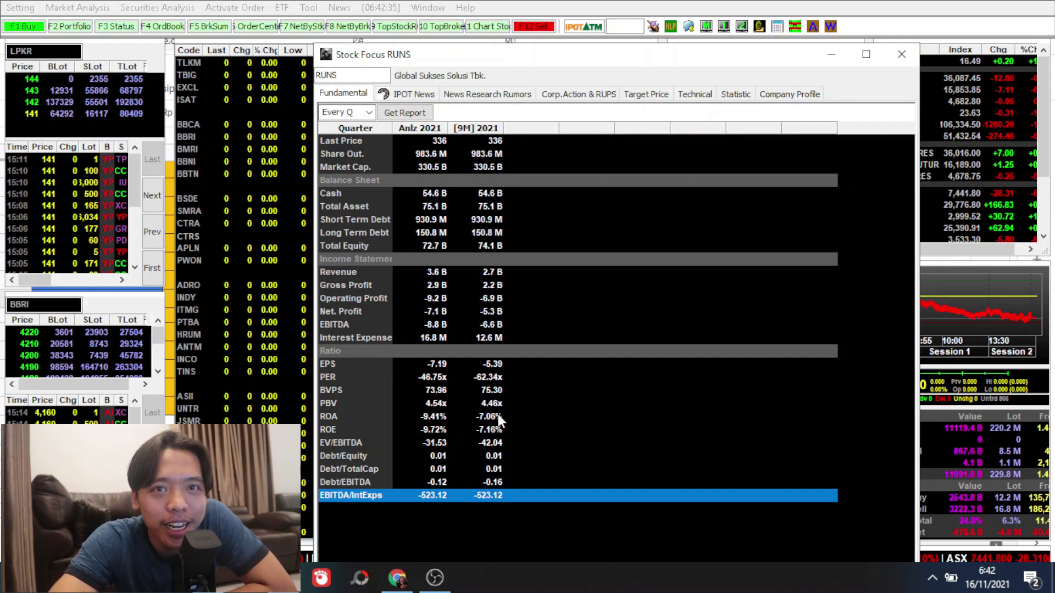
Step: Load the fundamentals of UVCR in the Stock Focus window and examine its operating profit and EBITDA
{"action": "left_click", "coordinate": [360, 75]}
{"action": "type", "text": "UVC"}
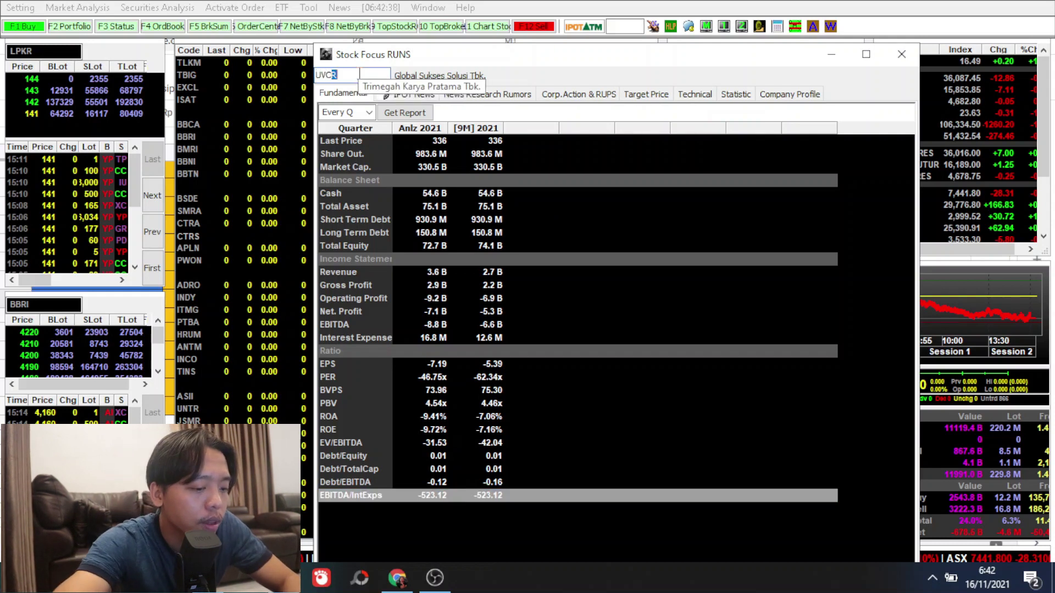
{"action": "type", "text": "R"}
{"action": "key", "text": "Return"}
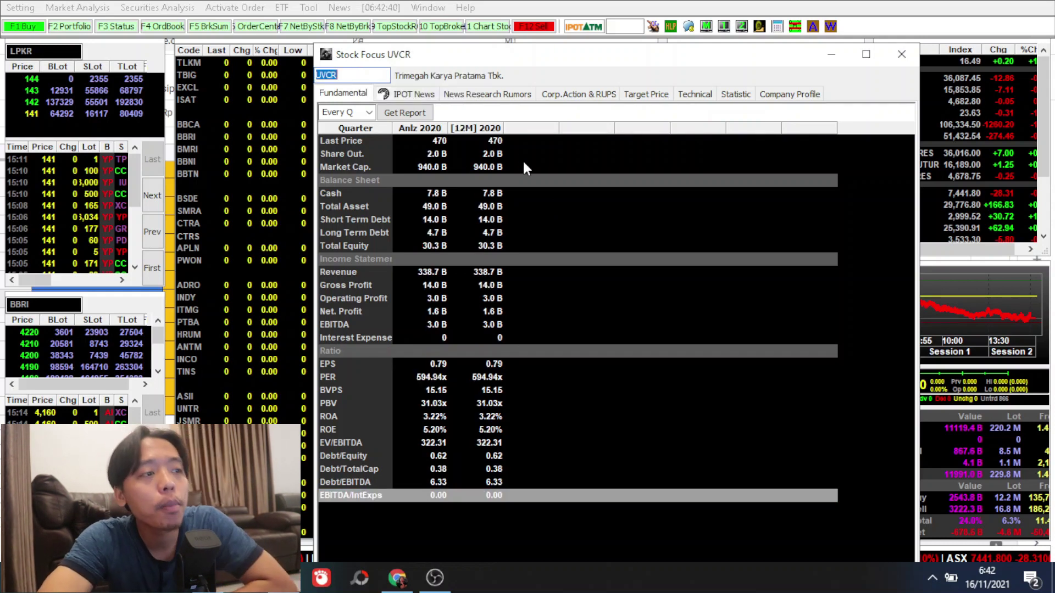
{"action": "left_click", "coordinate": [510, 299]}
{"action": "left_click", "coordinate": [502, 322]}
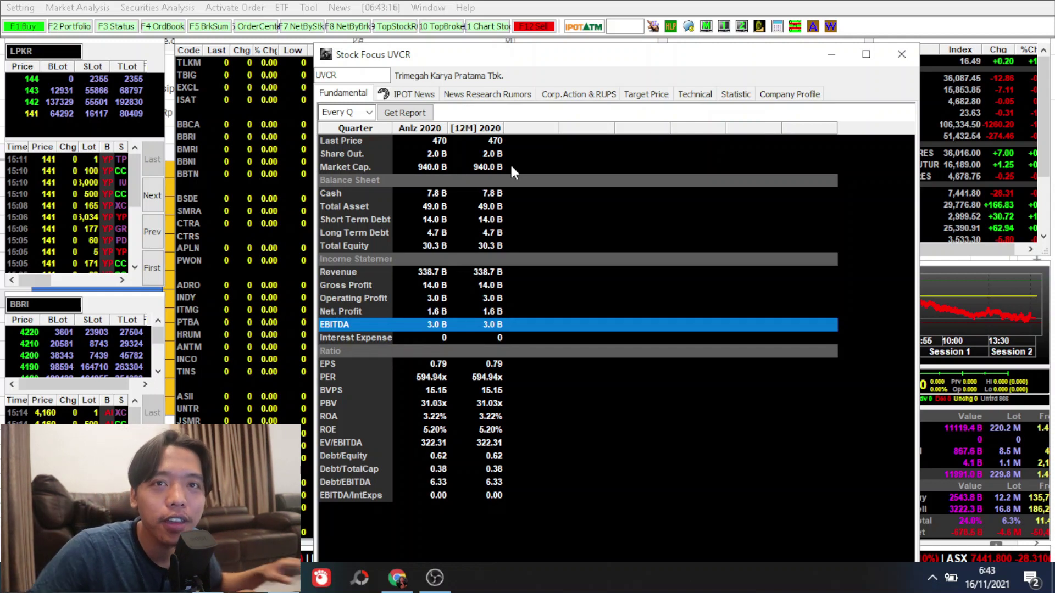
Step: Switch back to Chrome and open the RUNS price chart in TradingView
{"action": "left_click", "coordinate": [397, 577]}
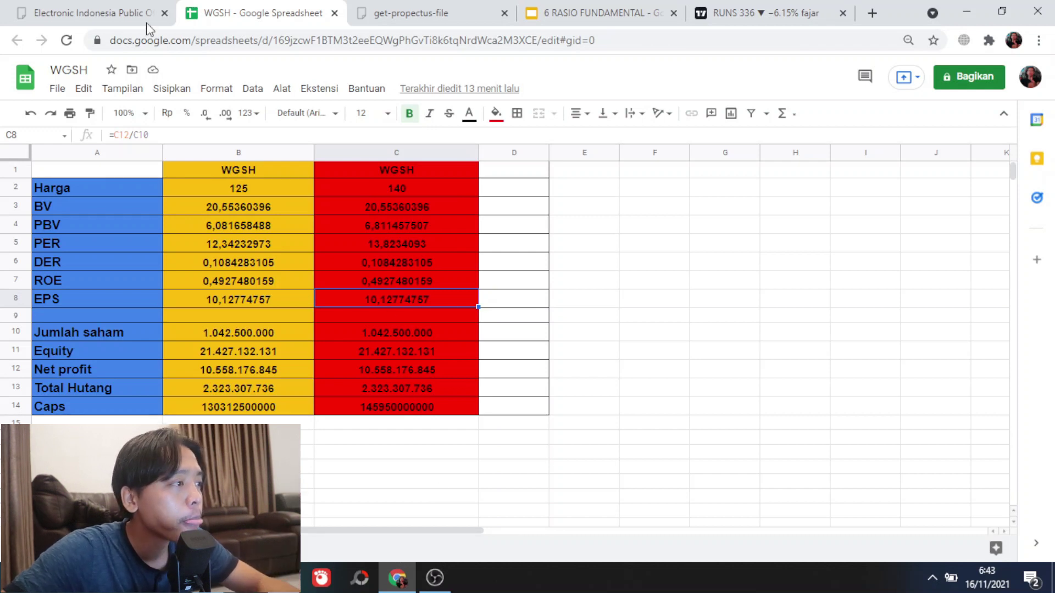
{"action": "left_click", "coordinate": [734, 11]}
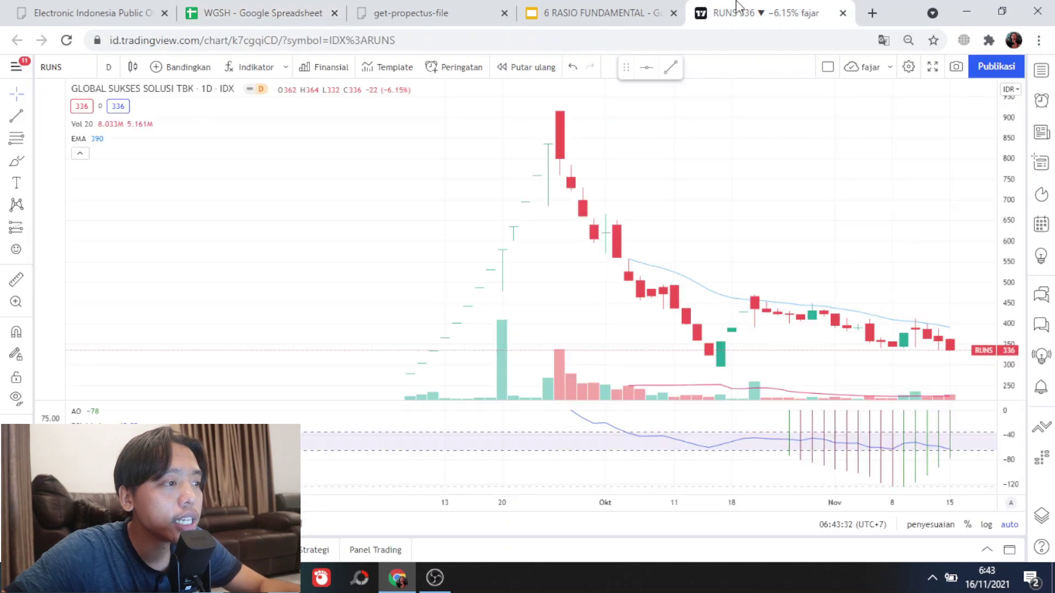
Step: Examine the RUNS daily price chart around its peak-volume day and return to the WGSH ratio spreadsheet
{"action": "scroll", "coordinate": [755, 200], "scroll_direction": "down", "scroll_amount": 2}
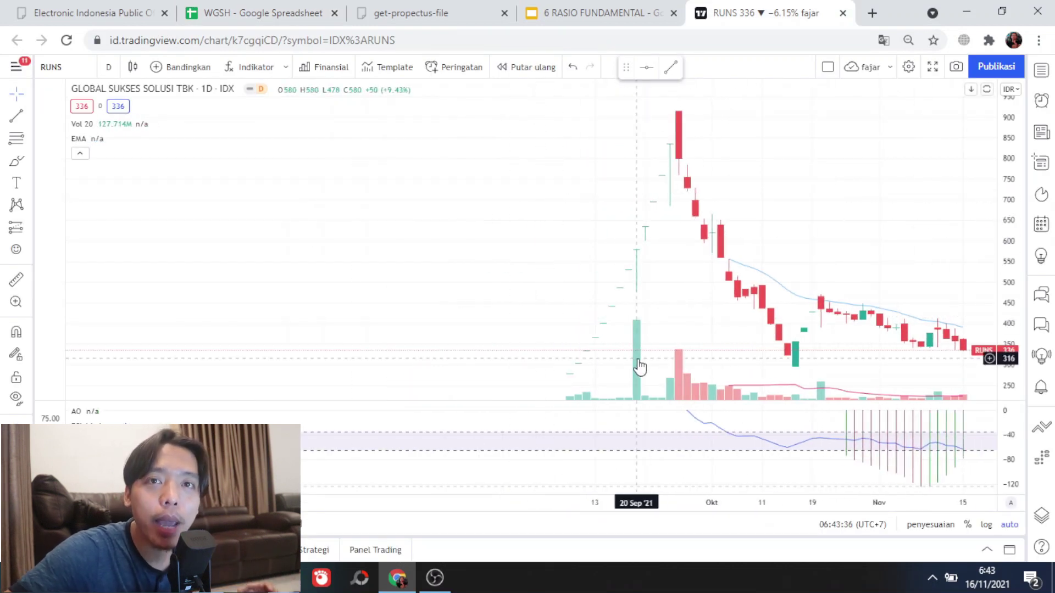
{"action": "left_click", "coordinate": [258, 8]}
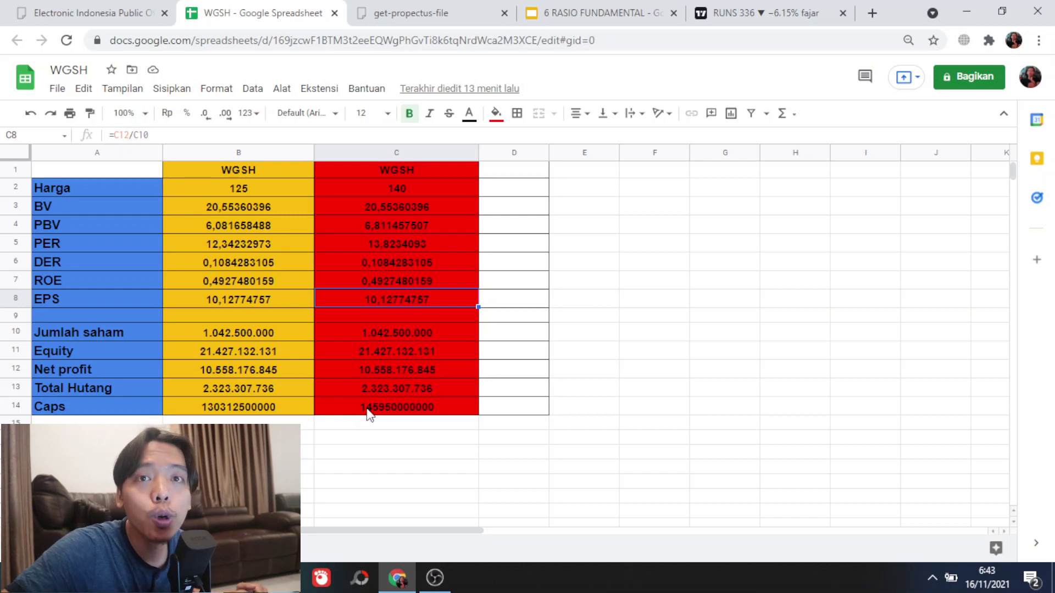
Step: Switch to the IPOT trading platform and load the fundamentals of RUNS in the Stock Focus window
{"action": "left_click", "coordinate": [321, 577]}
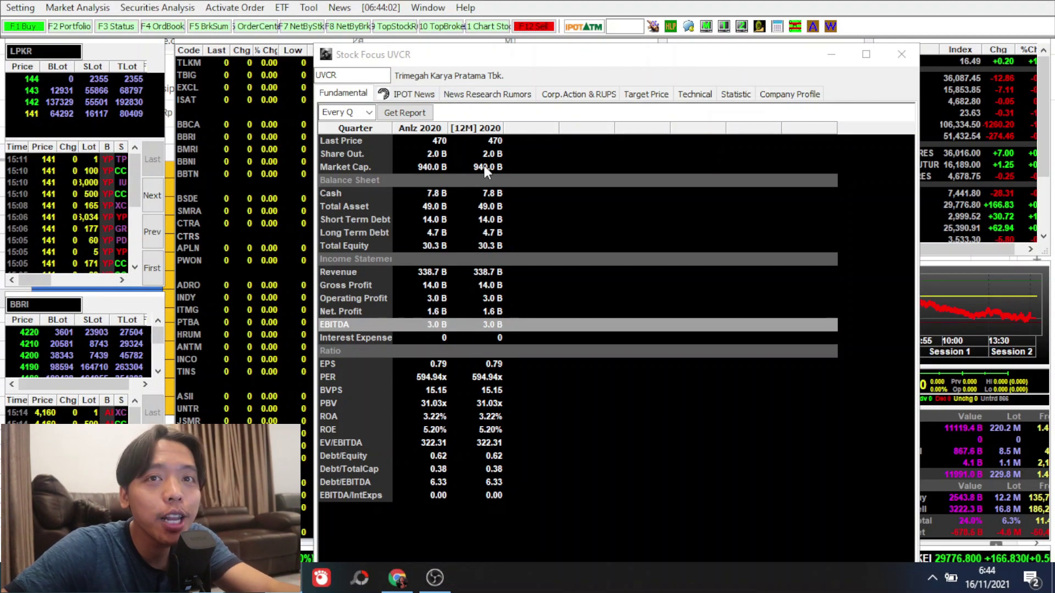
{"action": "left_click", "coordinate": [345, 74]}
{"action": "type", "text": "RUNS"}
{"action": "key", "text": "Return"}
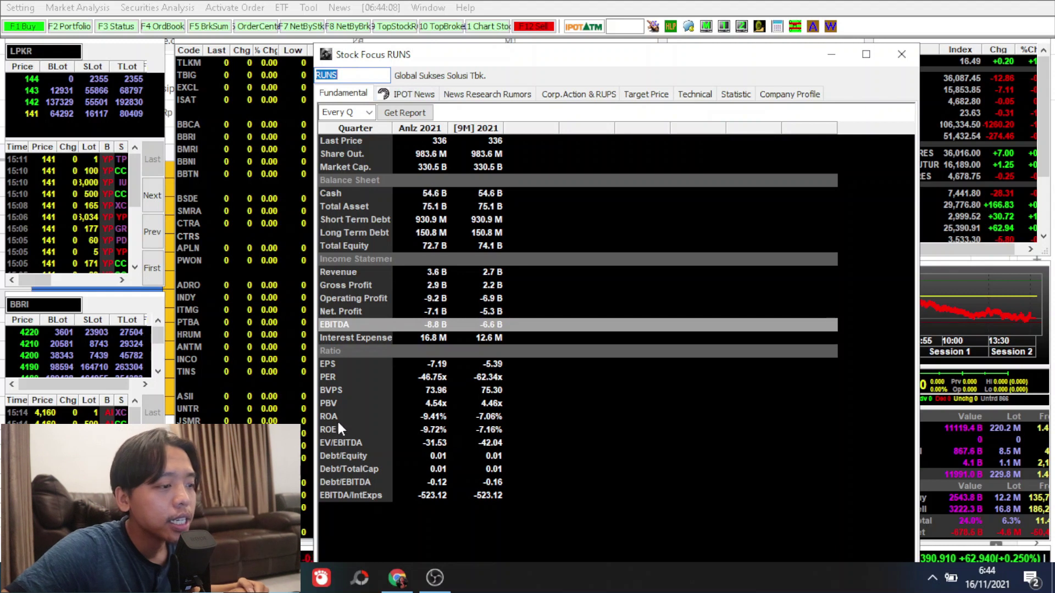
Step: Check the WGSH spreadsheet in Chrome against the RUNS fundamentals in IPOT, highlighting the PBV row of the report
{"action": "left_click", "coordinate": [397, 584]}
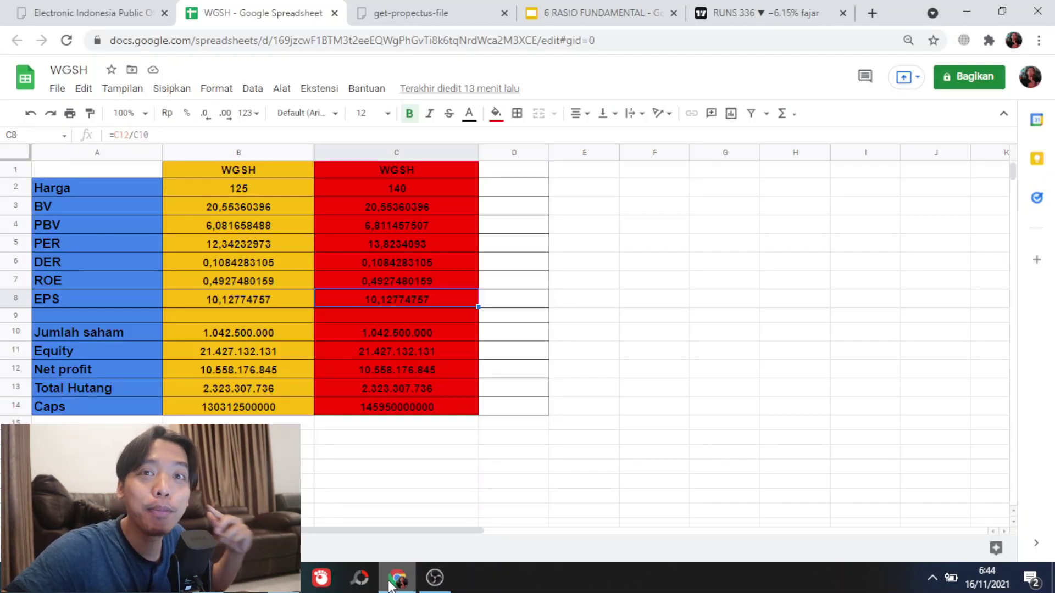
{"action": "left_click", "coordinate": [391, 583]}
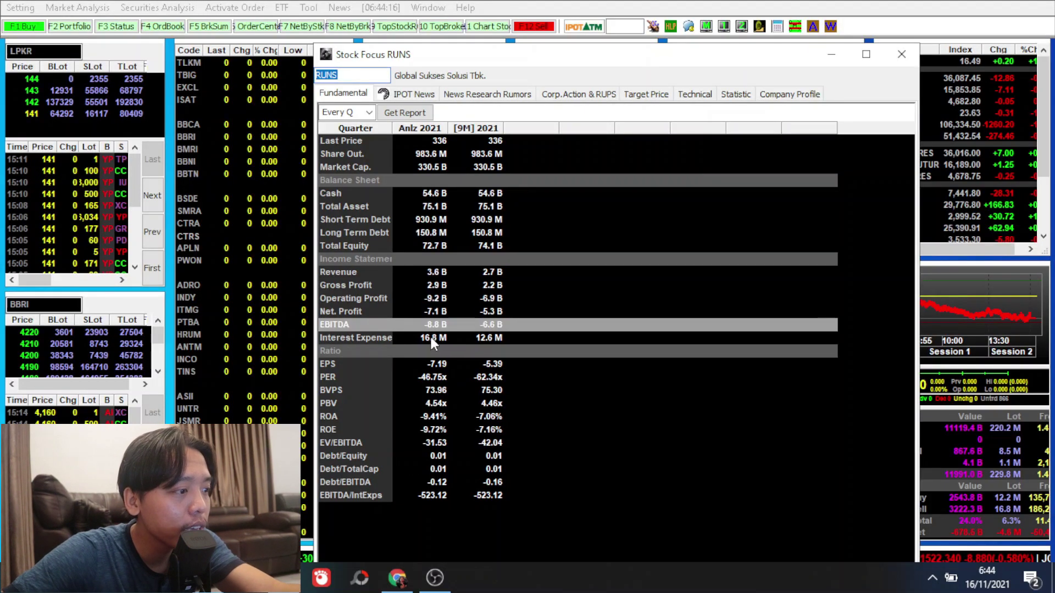
{"action": "left_click", "coordinate": [513, 404]}
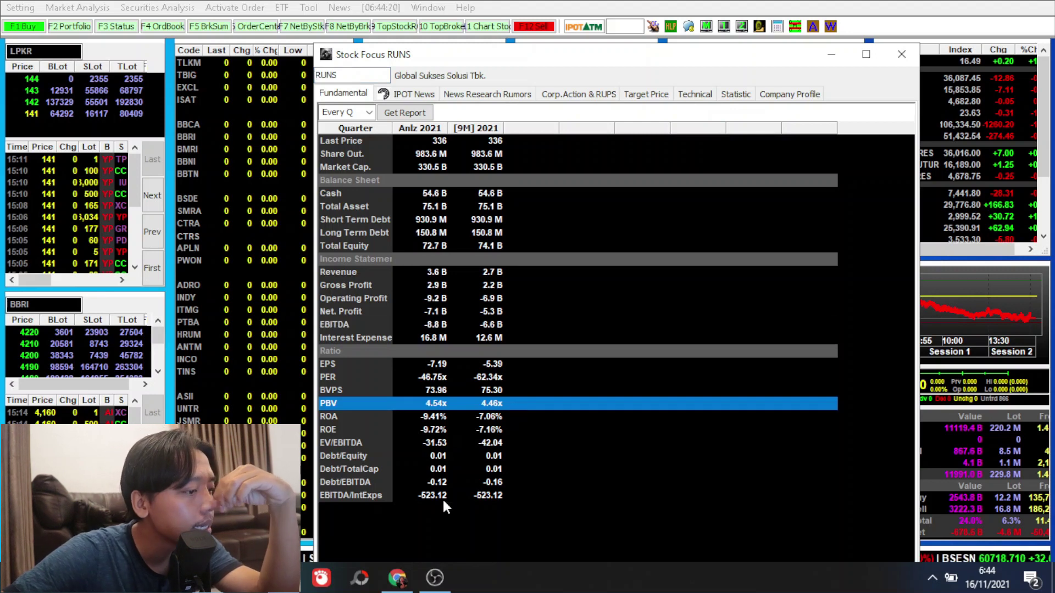
Step: Load the UVCR fundamentals in the Stock Focus window, then minimize it and return to the WGSH spreadsheet in Chrome
{"action": "left_click", "coordinate": [348, 74]}
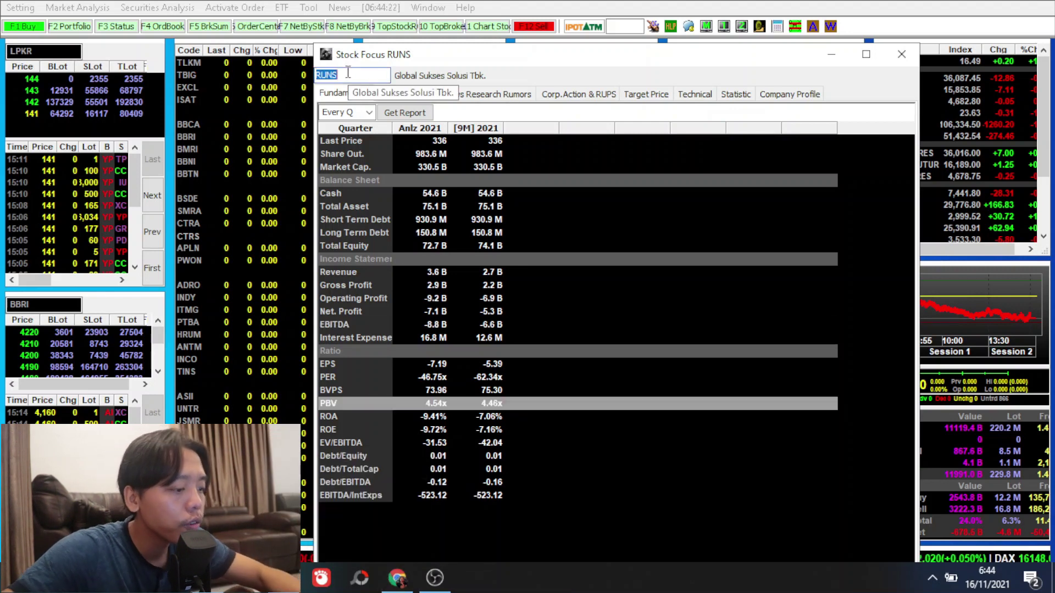
{"action": "type", "text": "UVCe"}
{"action": "key", "text": "BackSpace"}
{"action": "type", "text": "R"}
{"action": "key", "text": "Return"}
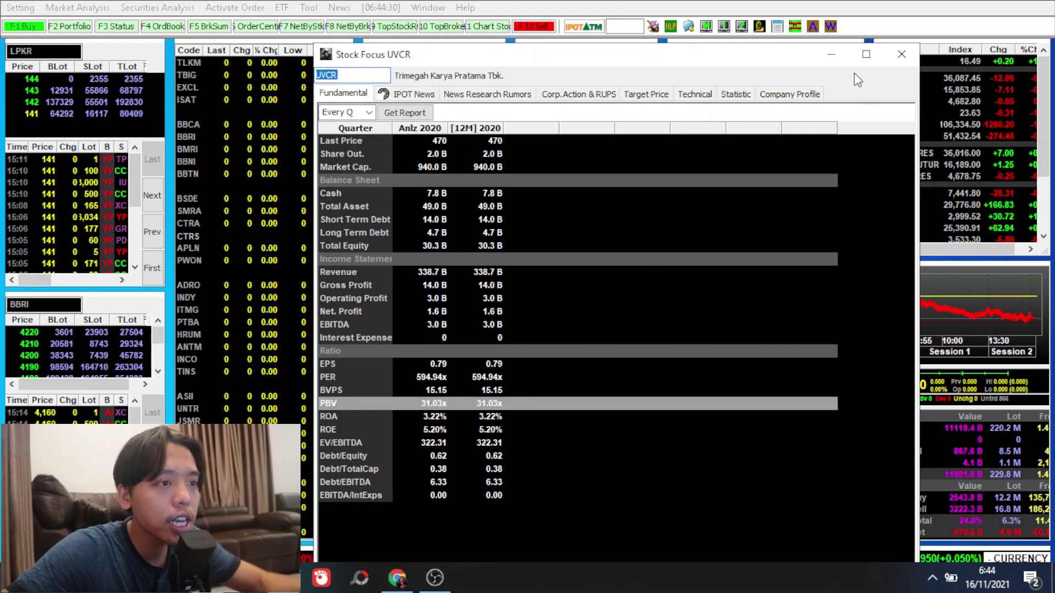
{"action": "left_click", "coordinate": [829, 54]}
{"action": "left_click", "coordinate": [397, 579]}
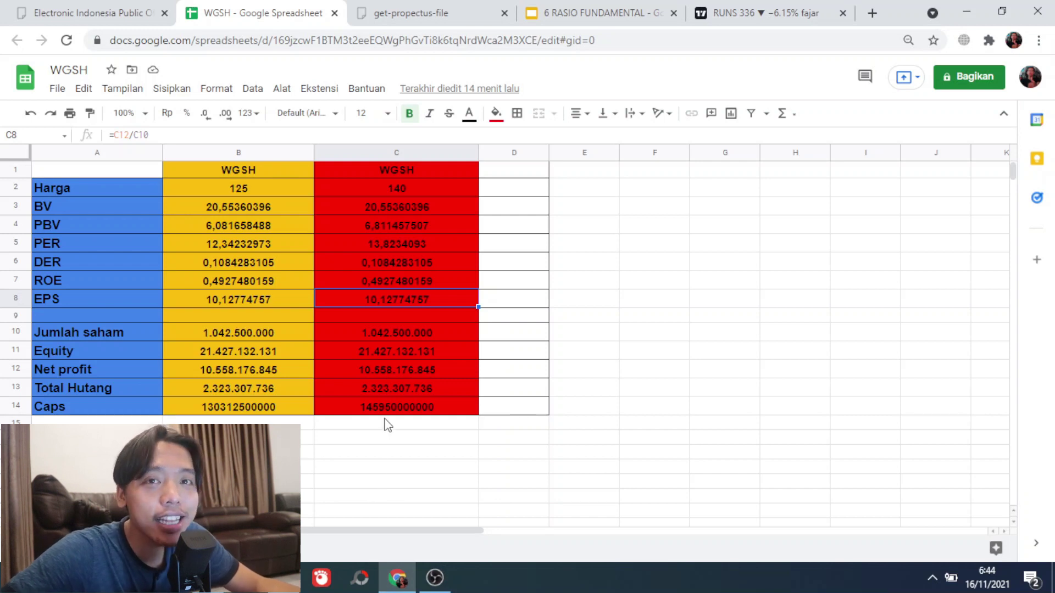
Step: Look up UVCR in TradingView, examine its IDX daily price chart, and return to the WGSH spreadsheet
{"action": "left_click", "coordinate": [746, 12]}
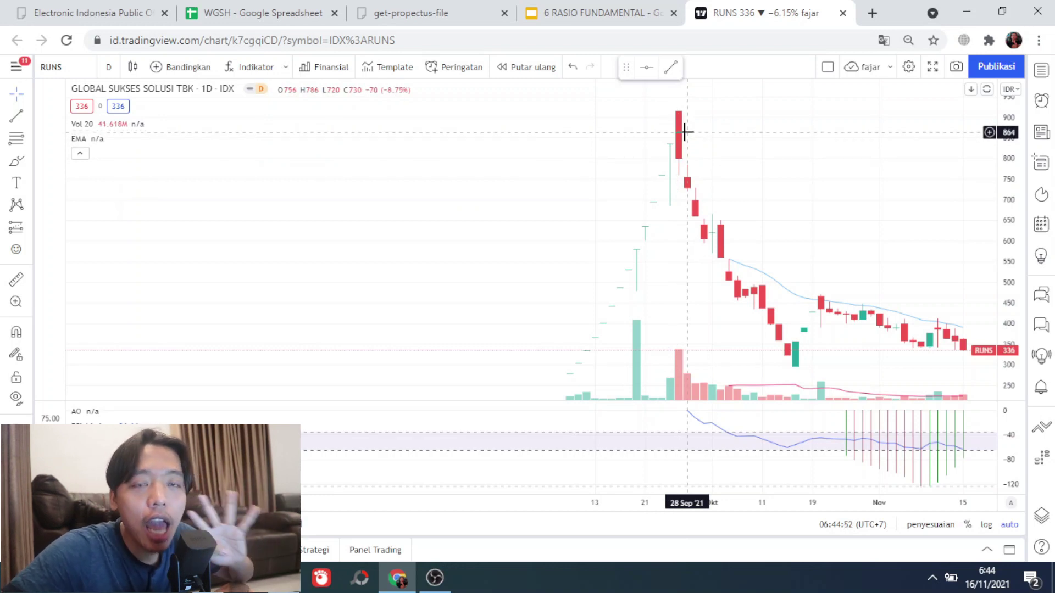
{"action": "left_click", "coordinate": [61, 67]}
{"action": "type", "text": "UVCR"}
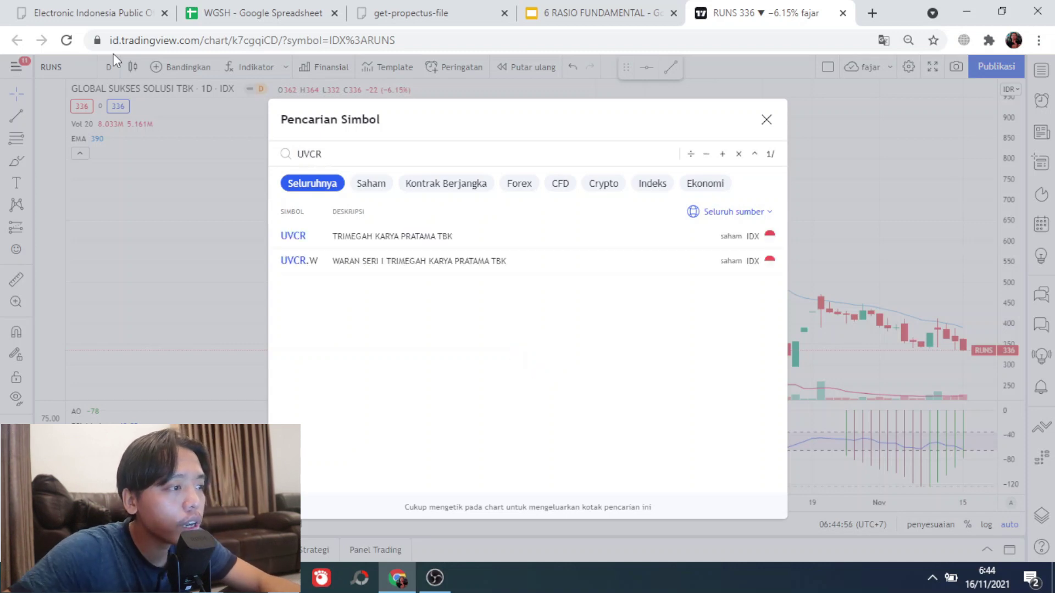
{"action": "left_click", "coordinate": [341, 236]}
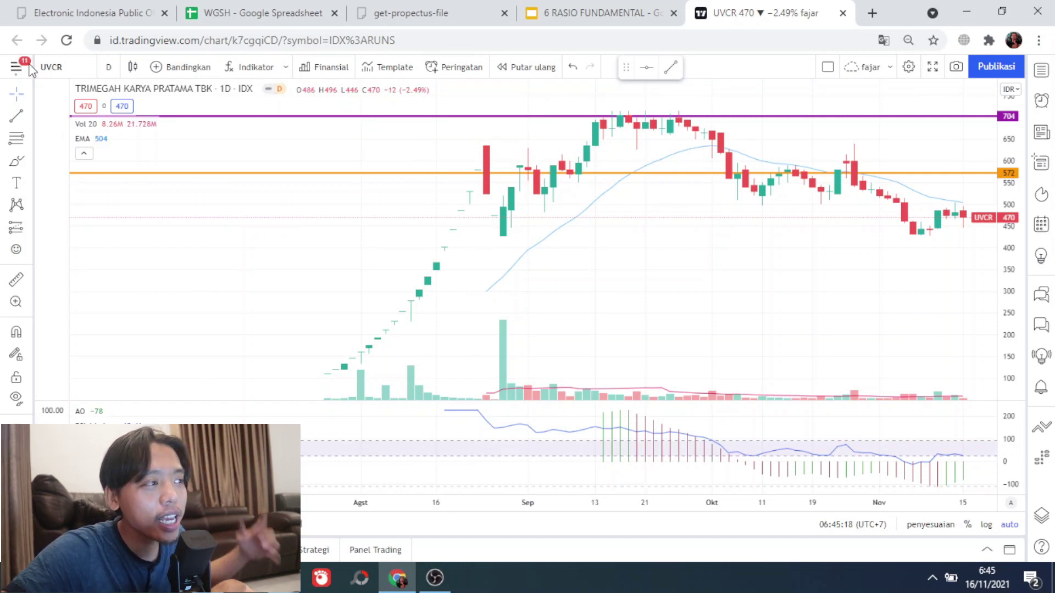
{"action": "left_click", "coordinate": [293, 5]}
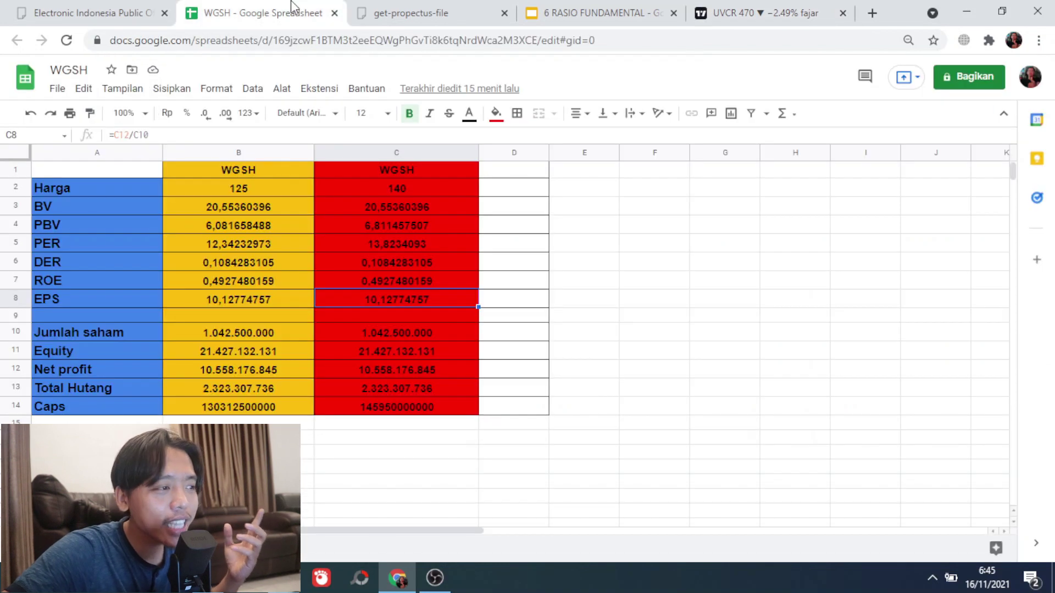